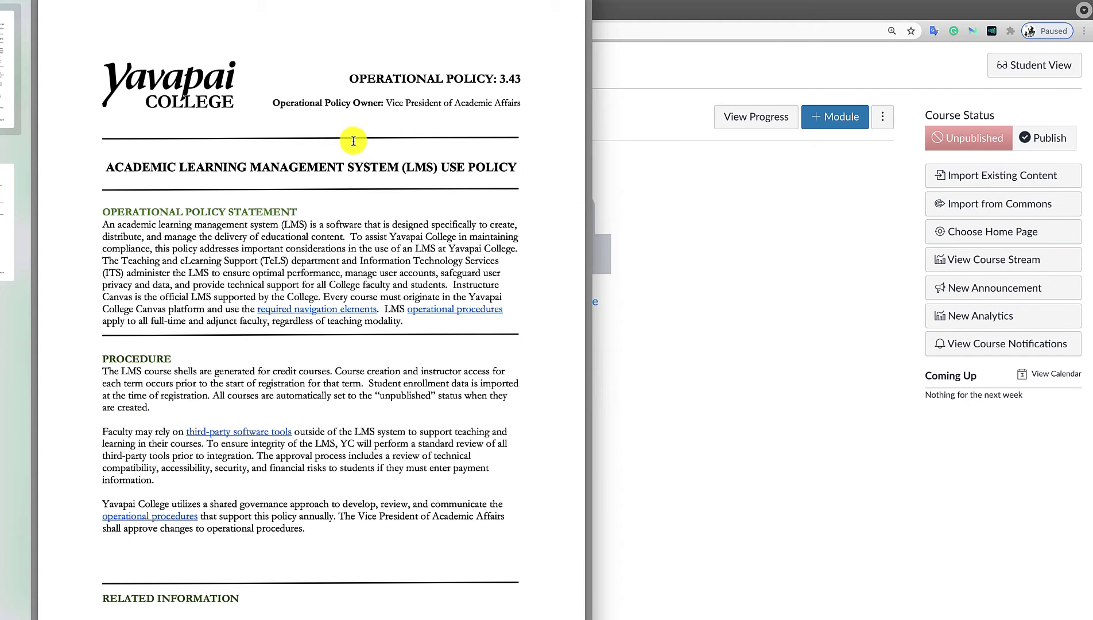
Open the Required Navigation Elements link from the LMS Use Policy, review the required Canvas menu items, and close the policy document.
scroll(294, 328, down, 15)
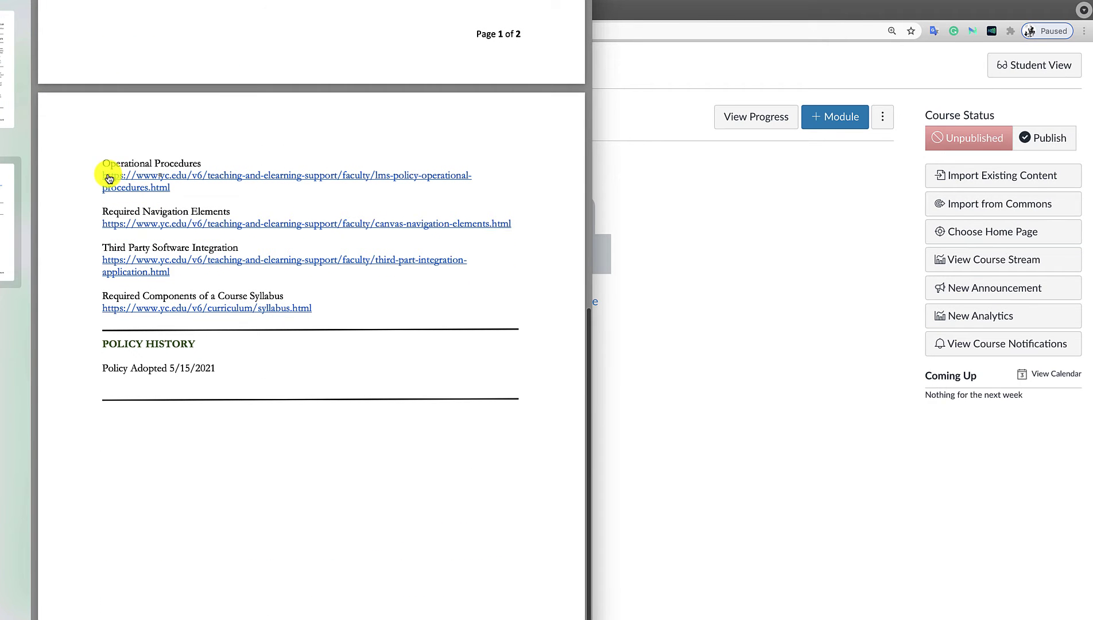
click(168, 225)
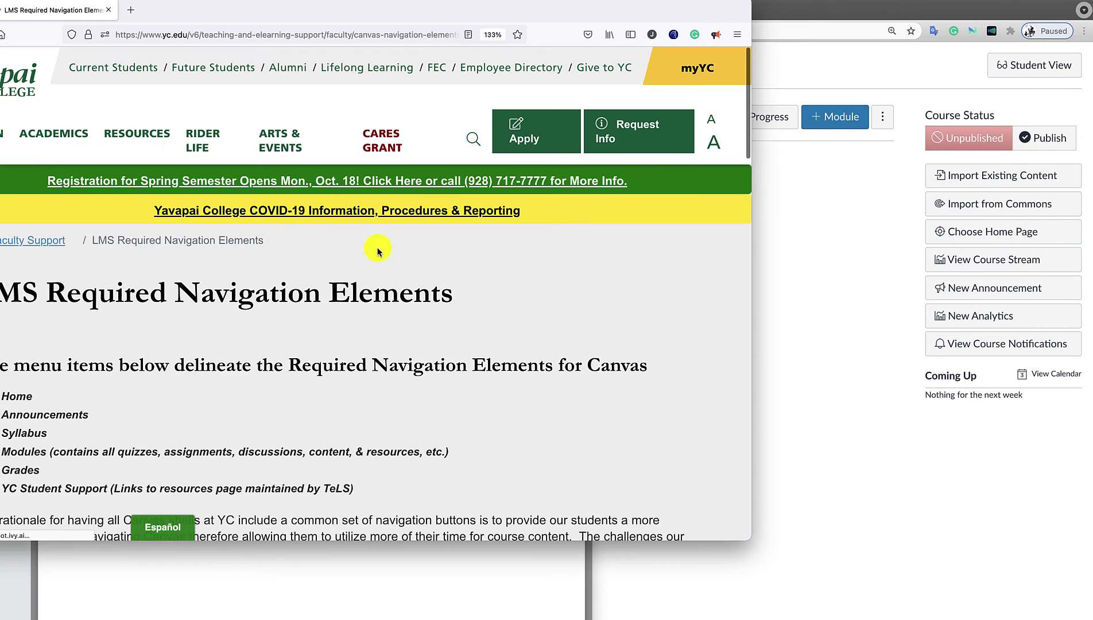
drag(195, 12, 300, 1)
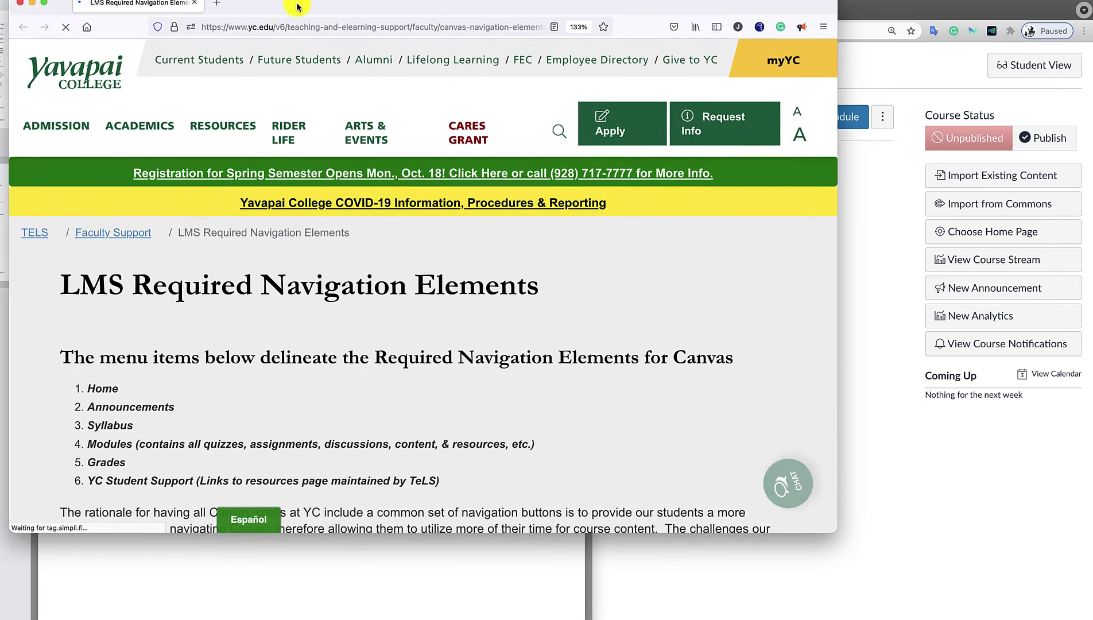
scroll(287, 349, down, 3)
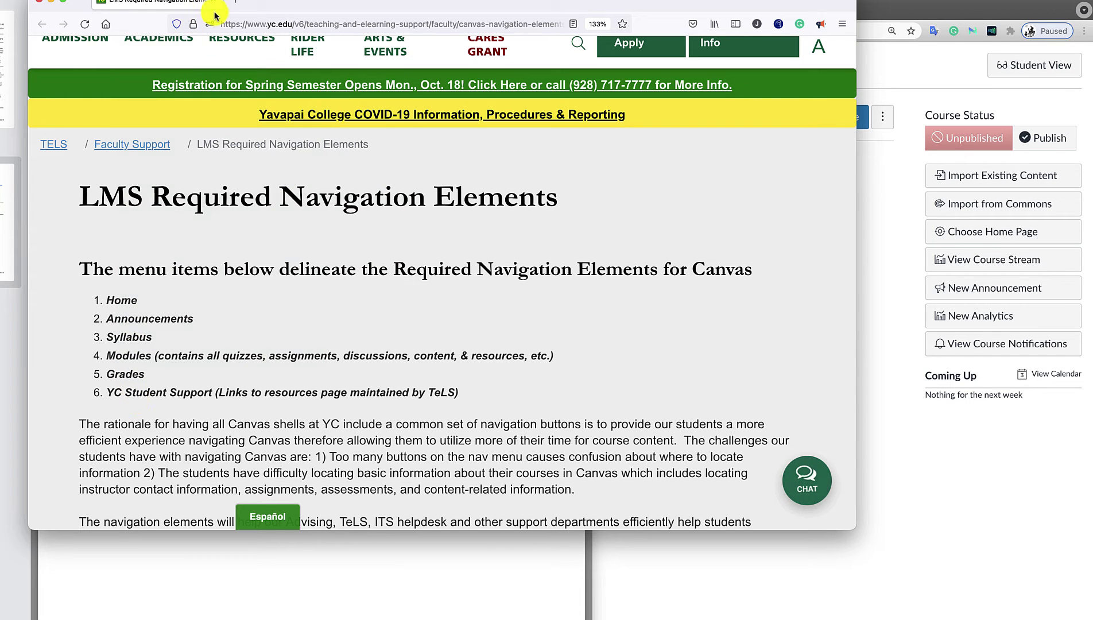
drag(267, 7, 1091, 9)
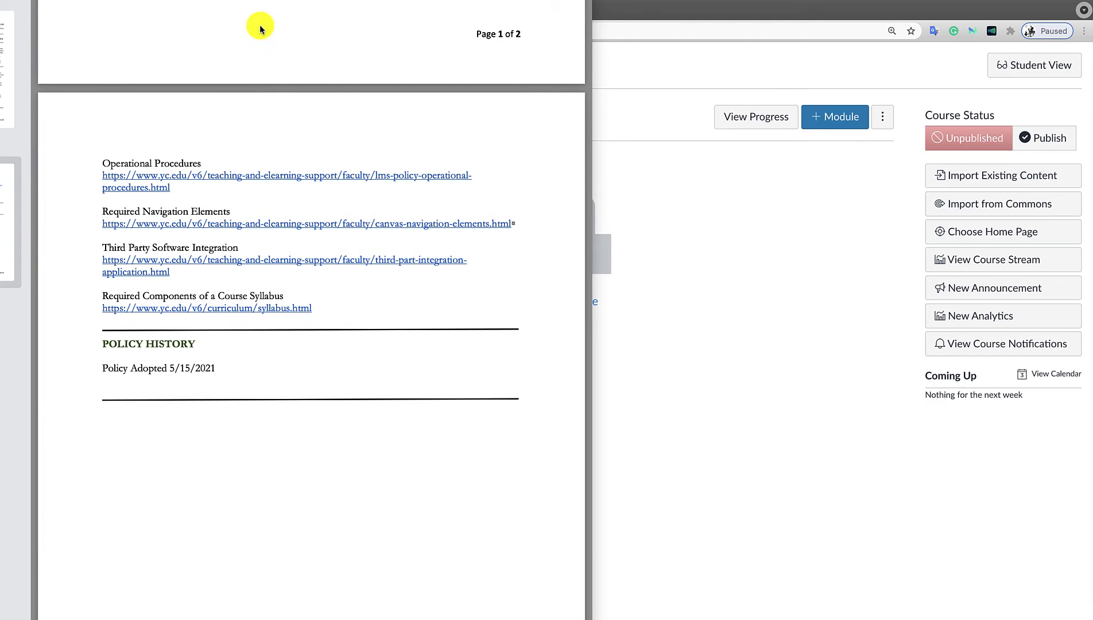
key(super+w)
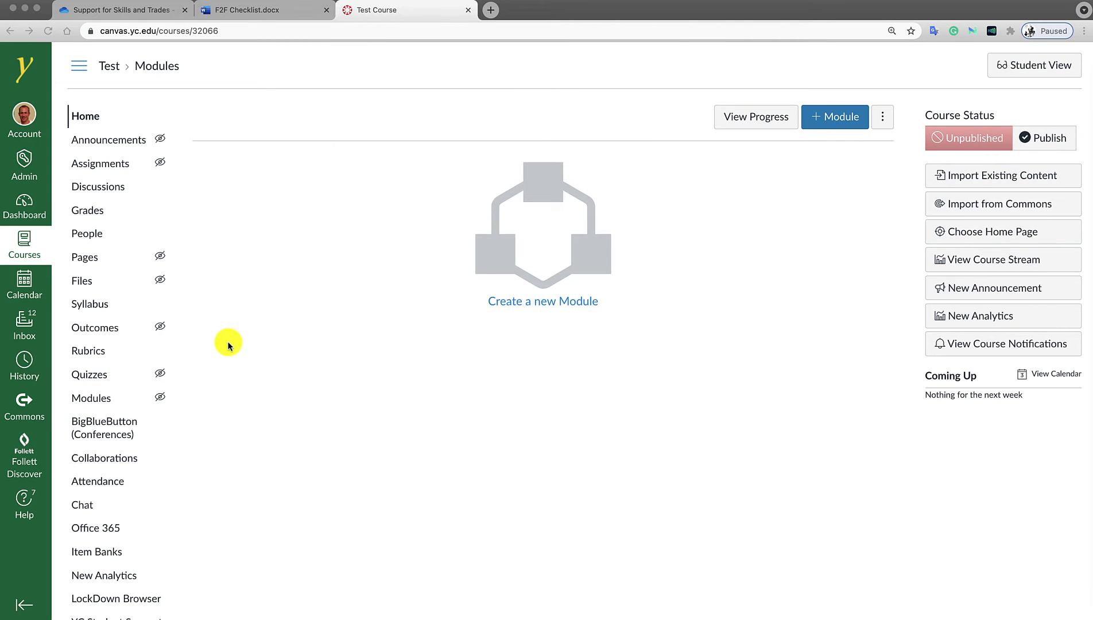
Open the Test Course's navigation settings and look through the visible and hidden menu items.
scroll(212, 339, down, 2)
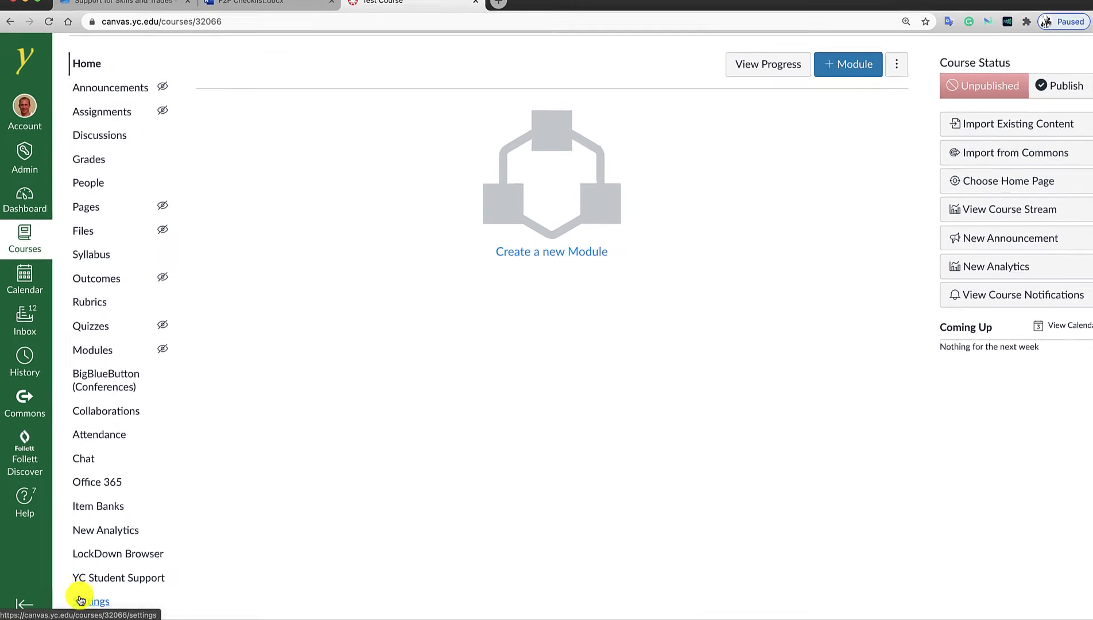
click(95, 602)
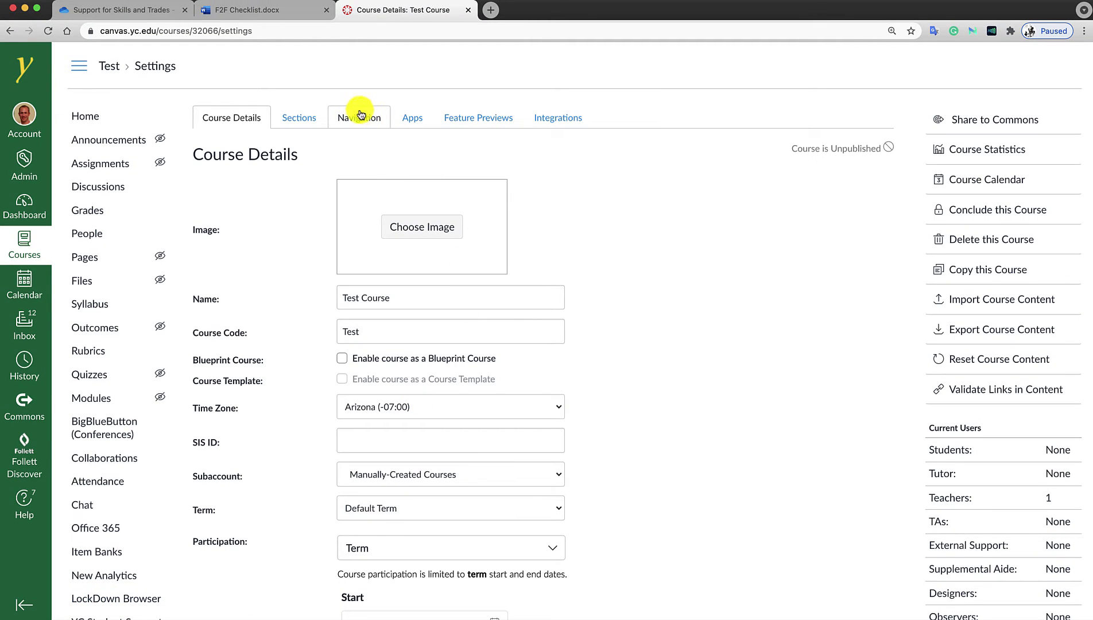
click(358, 117)
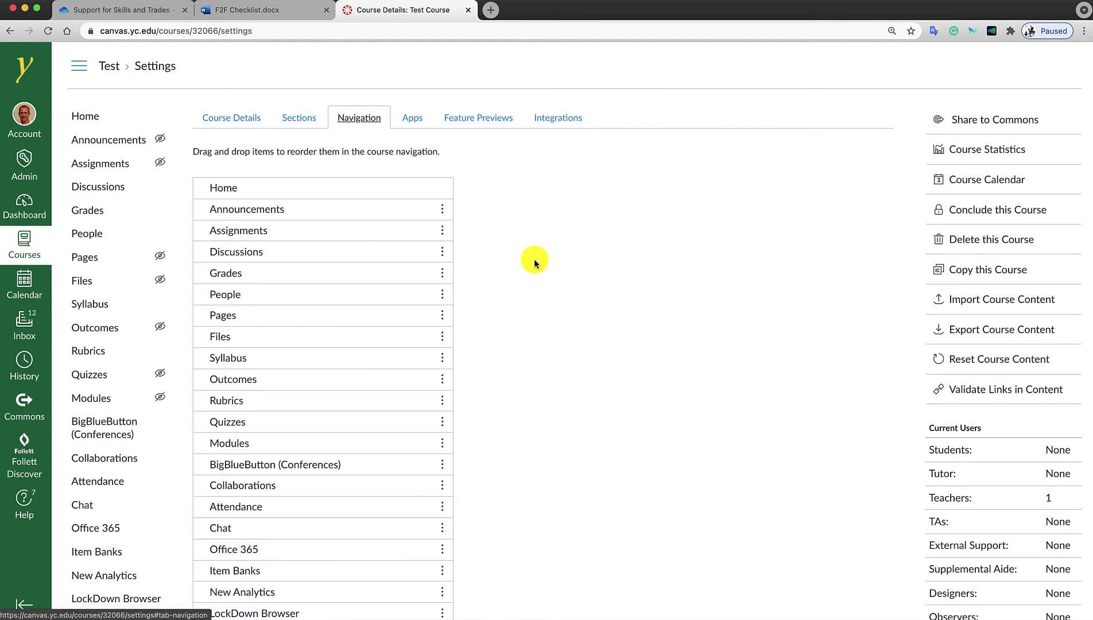
scroll(554, 321, down, 3)
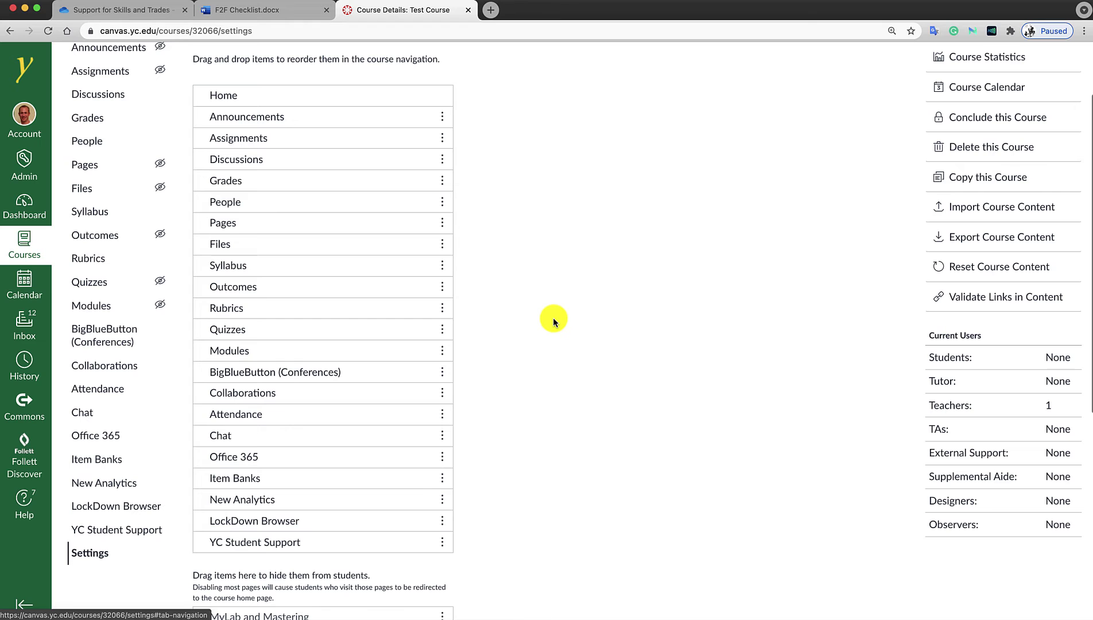
scroll(552, 317, down, 10)
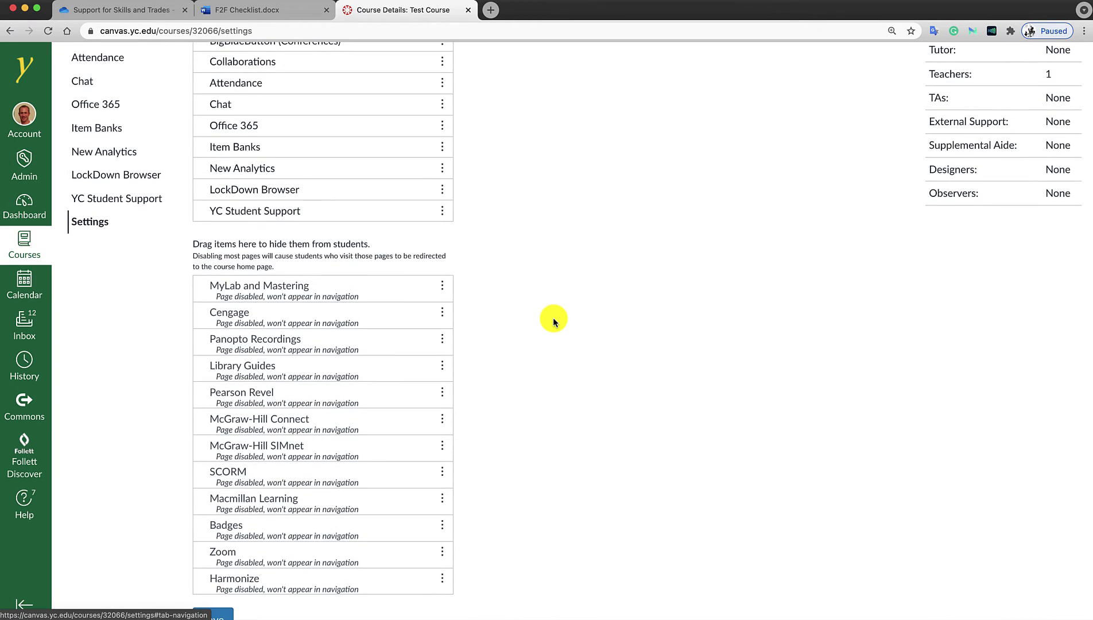
scroll(552, 318, down, 2)
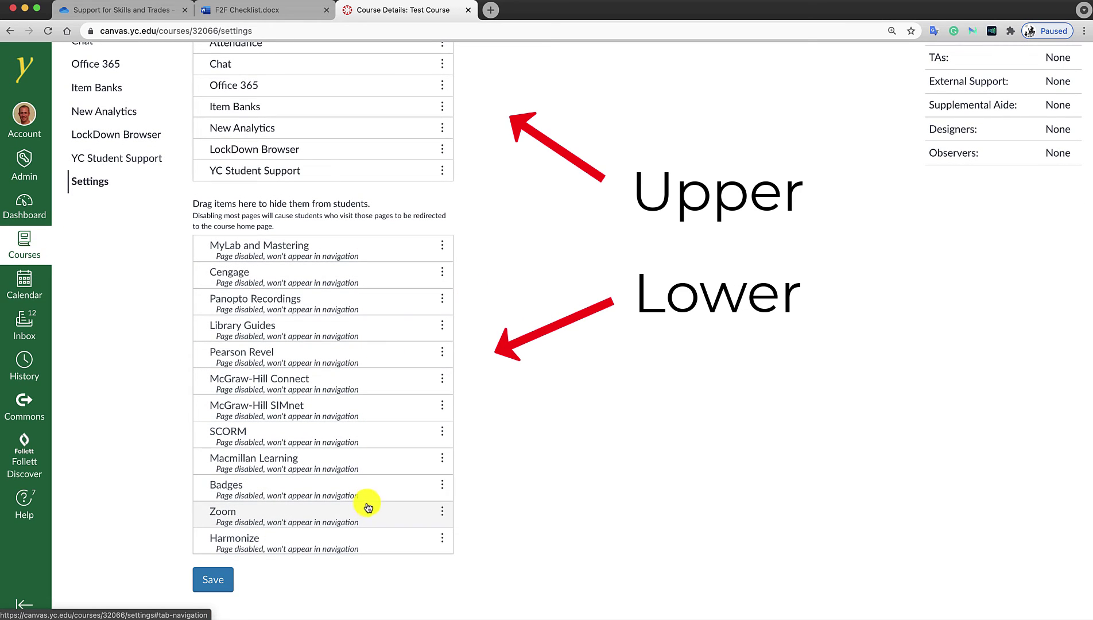
Move YC Student Support directly below Discussions in the visible course navigation items.
scroll(362, 295, up, 5)
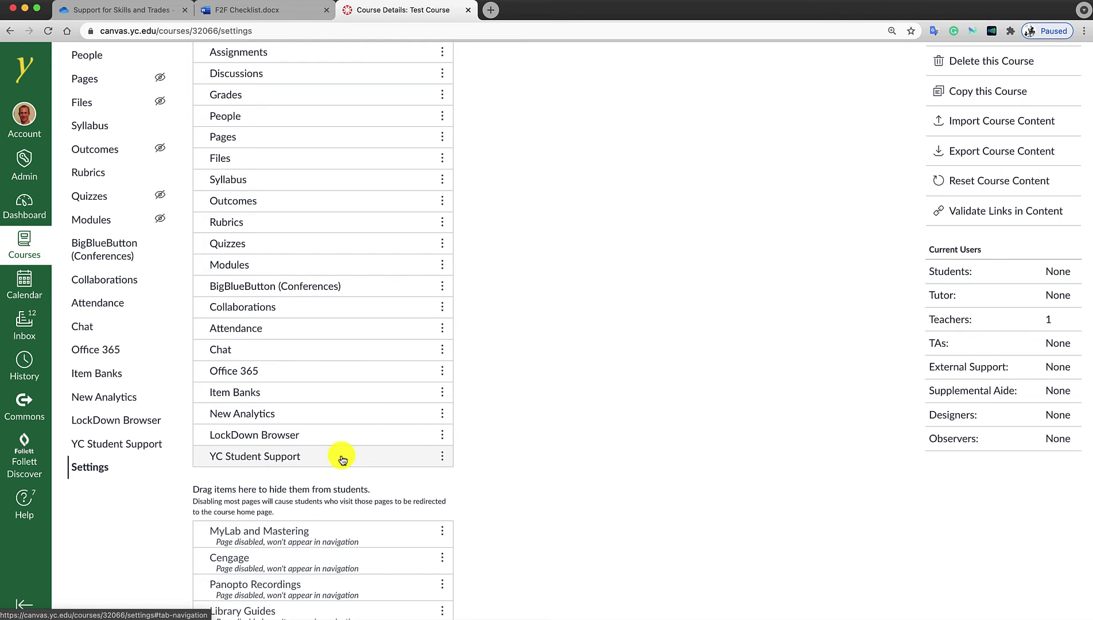
scroll(373, 453, up, 2)
drag(357, 557, 383, 185)
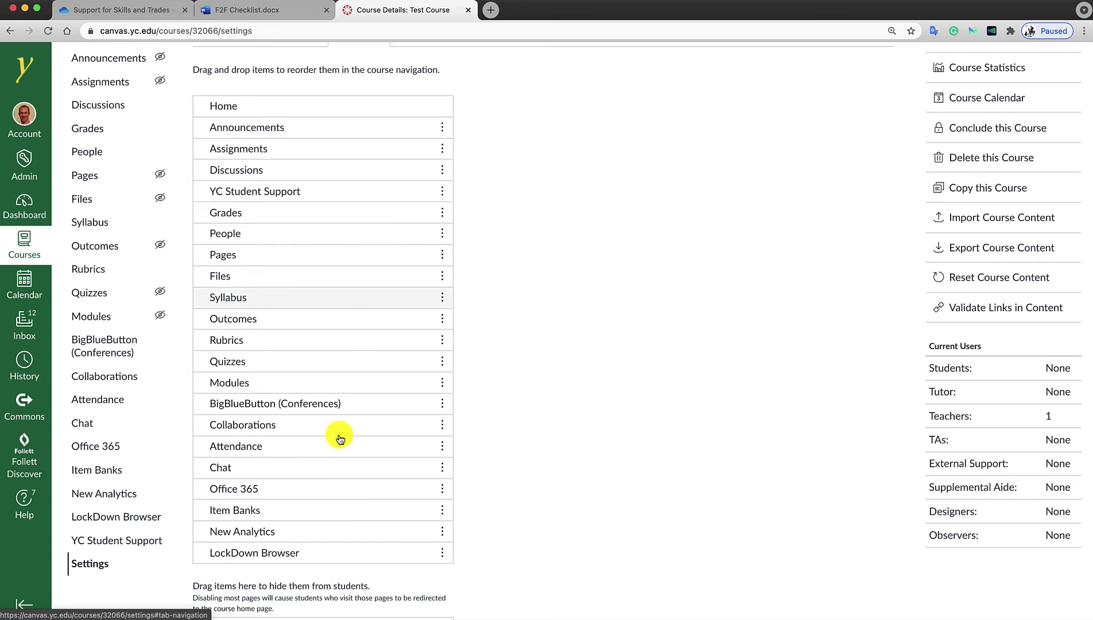
Hide LockDown Browser, New Analytics, Item Banks, Office 365, Chat, Attendance, BigBlueButton (Conferences) and Collaborations from students.
drag(343, 562, 344, 602)
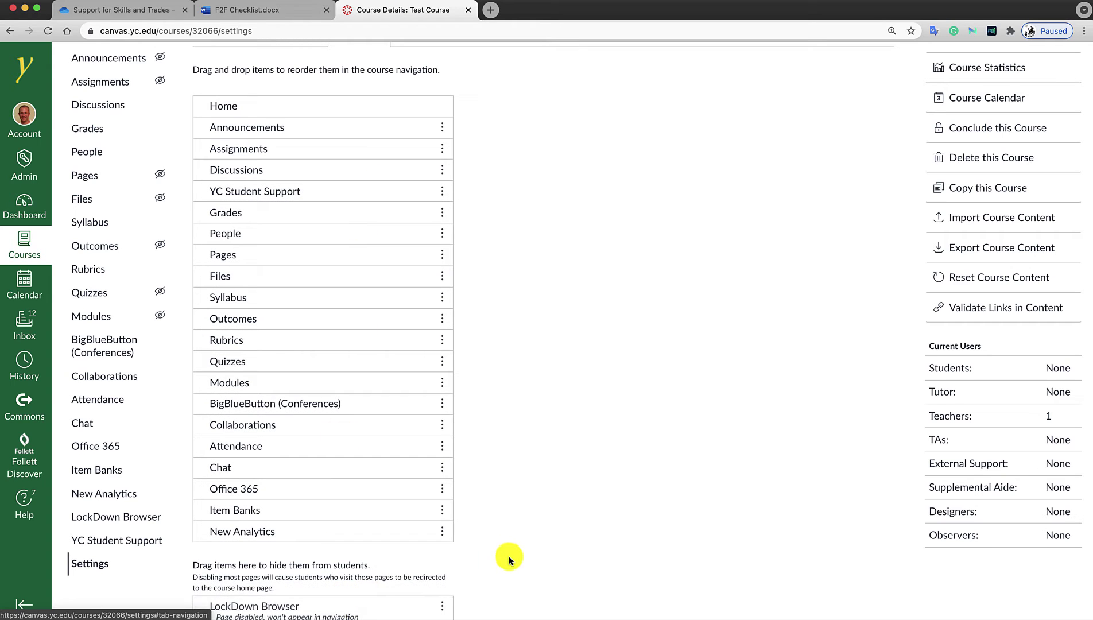
scroll(507, 559, down, 3)
drag(315, 408, 317, 451)
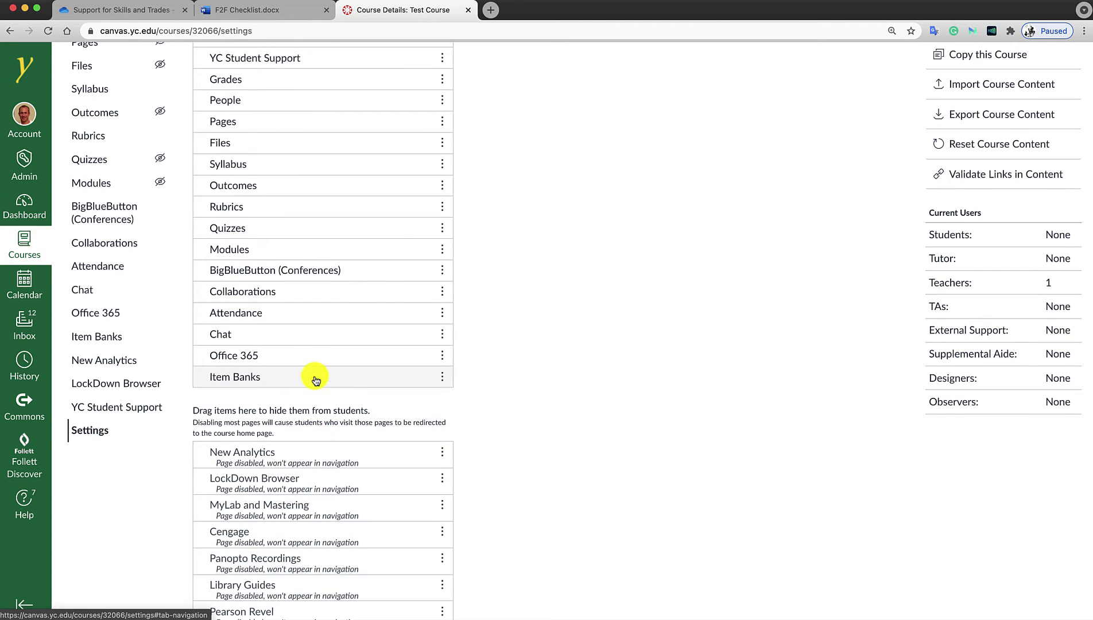
drag(312, 378, 299, 431)
drag(293, 334, 295, 381)
Move Modules and Syllabus directly below Announcements, and hide Quizzes, Rubrics and Outcomes from the course navigation.
drag(300, 299, 313, 148)
scroll(330, 362, up, 3)
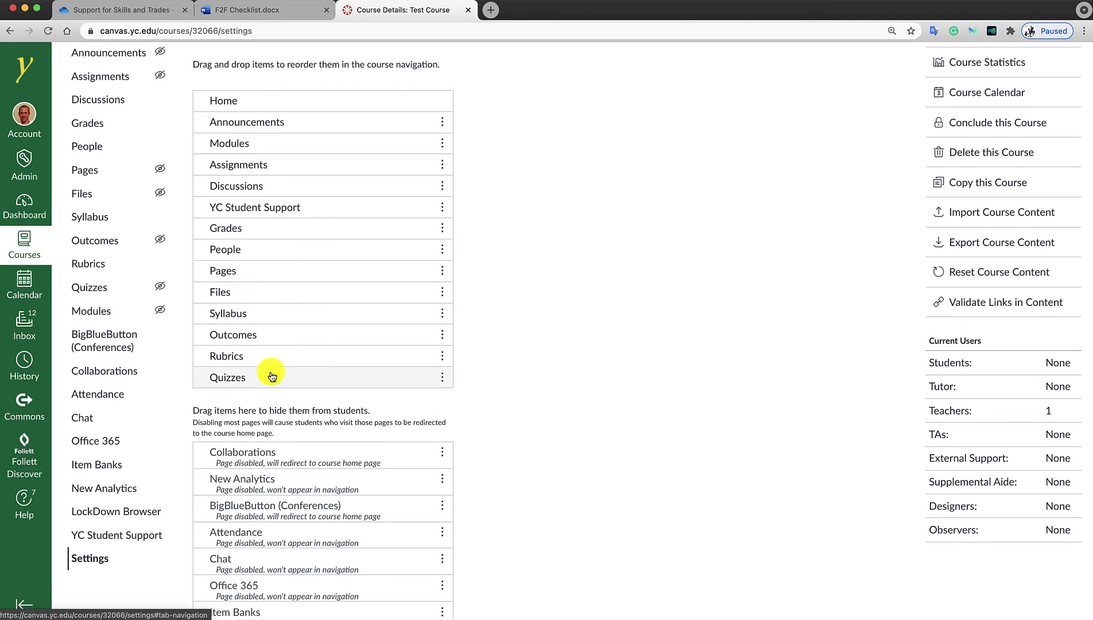
mouse_move(271, 376)
mouse_down()
mouse_move(272, 414)
mouse_move(277, 374)
mouse_up()
drag(273, 337, 276, 170)
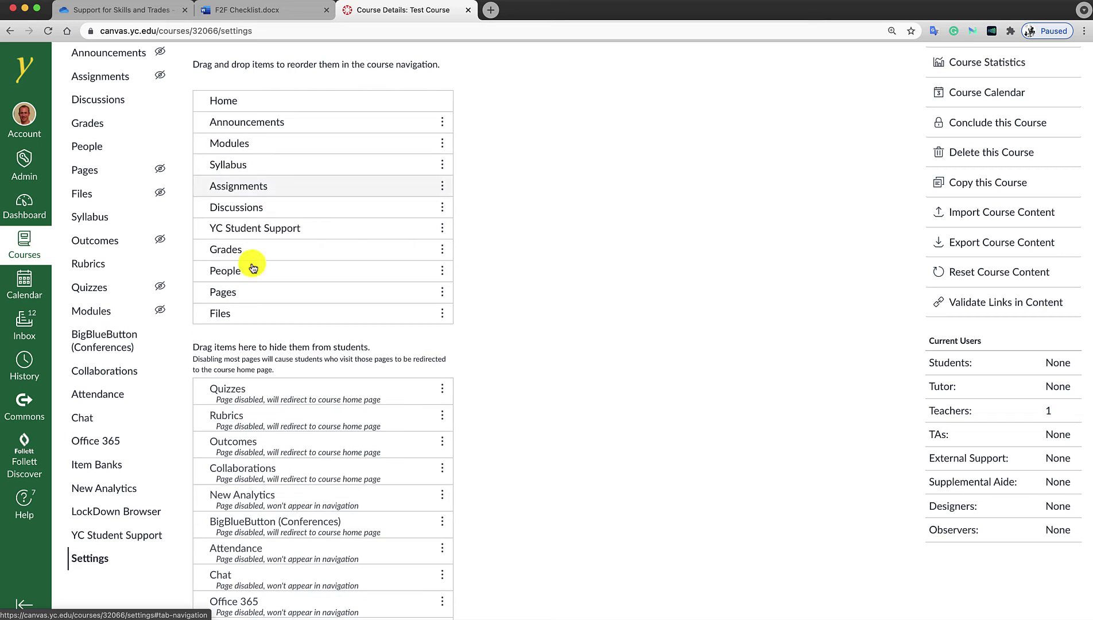
Hide Files, Pages, People, Grades and Discussions from the course navigation.
drag(258, 311, 264, 365)
drag(268, 292, 273, 355)
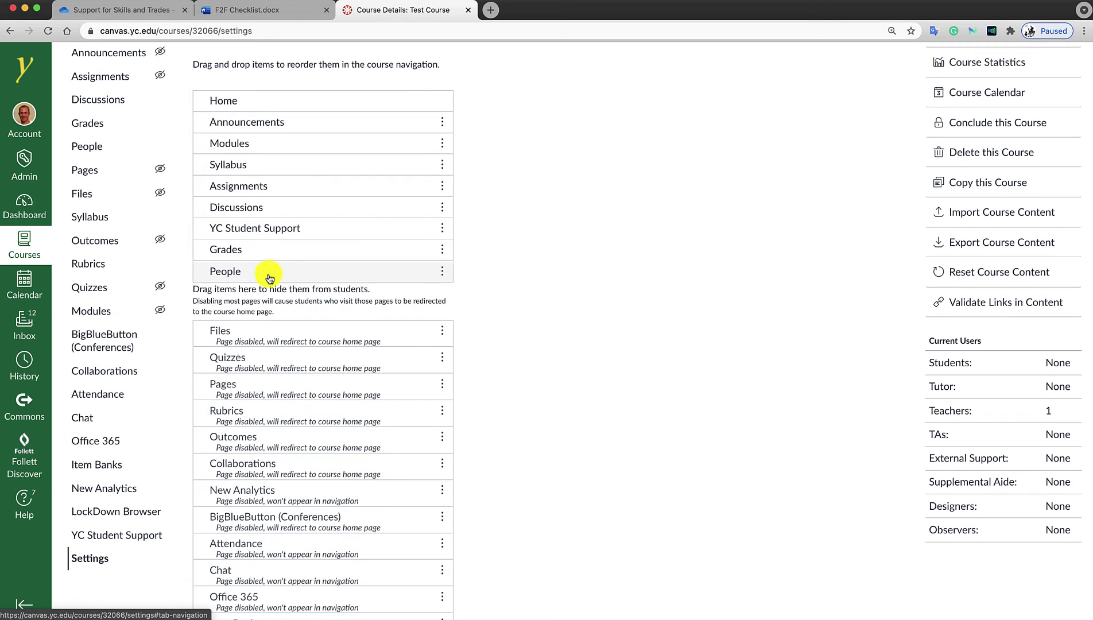
drag(270, 281, 272, 360)
drag(268, 253, 277, 270)
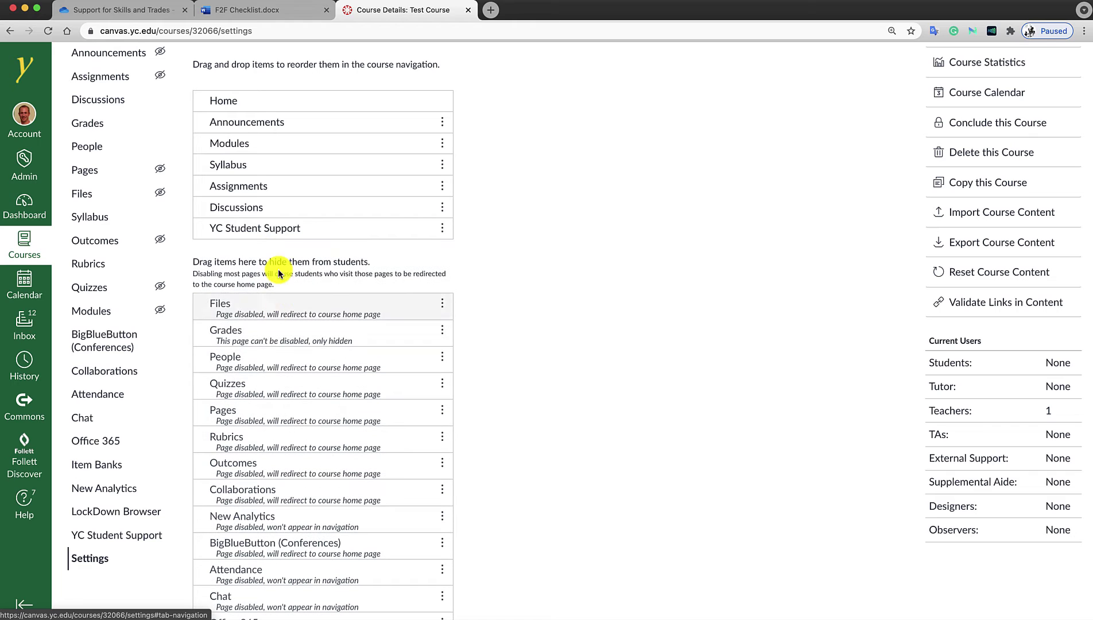
scroll(269, 234, up, 3)
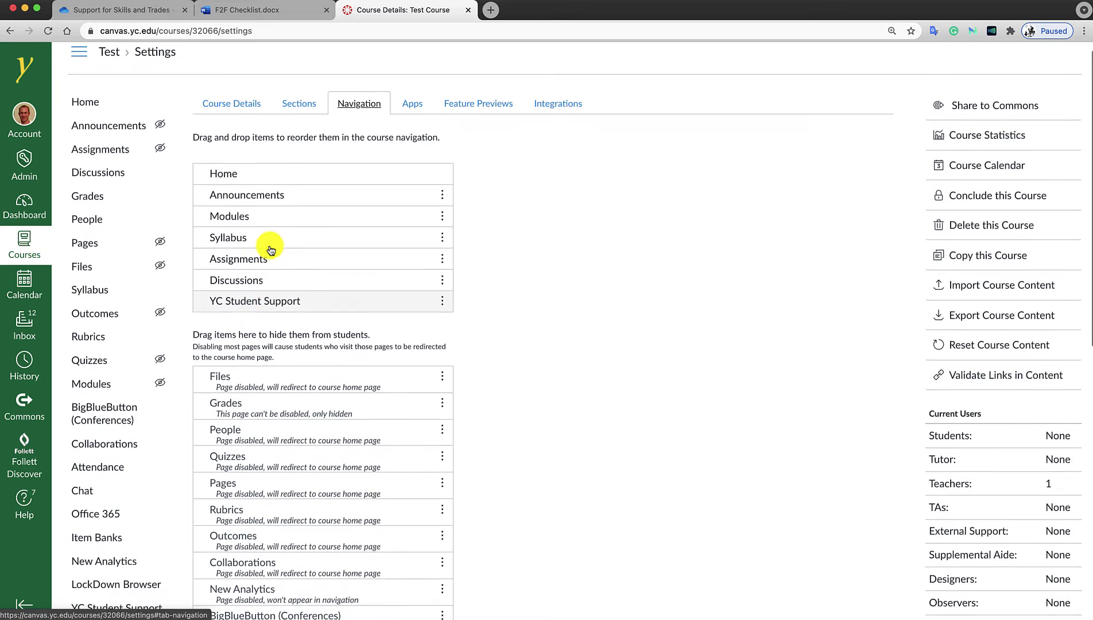
drag(276, 295, 285, 396)
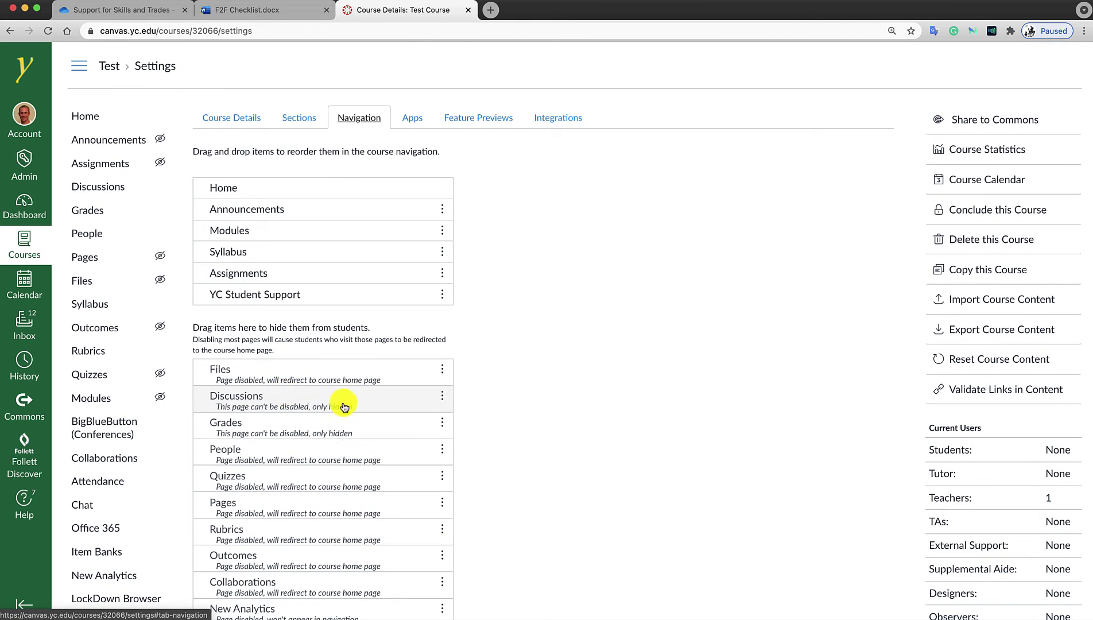
Compare the visible course navigation items with the LMS Required Navigation Elements web page.
key(super+Tab)
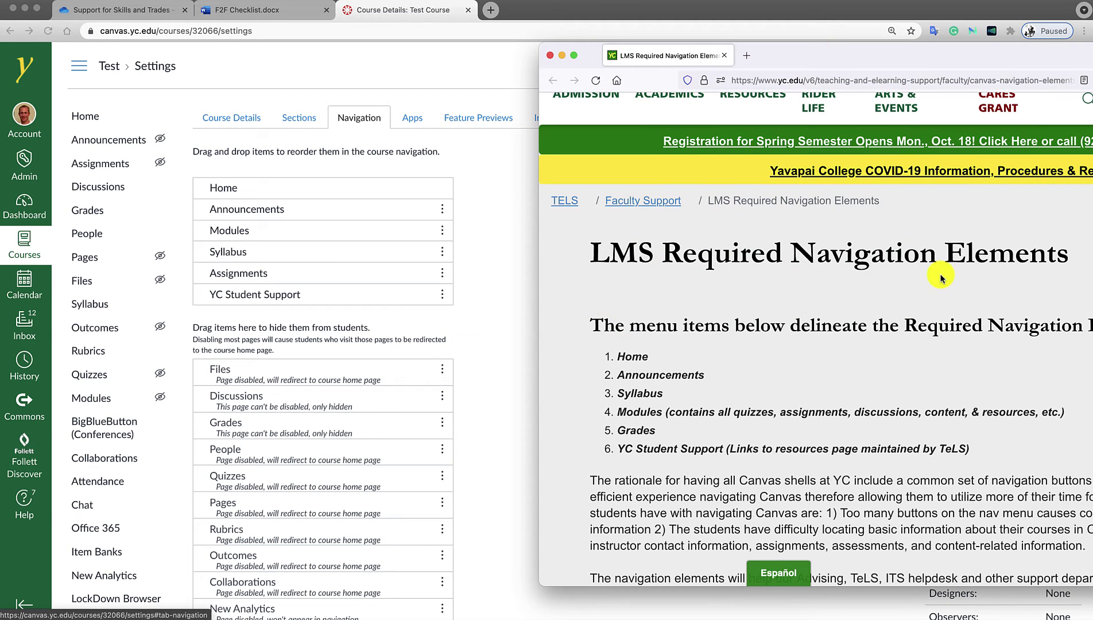
click(507, 332)
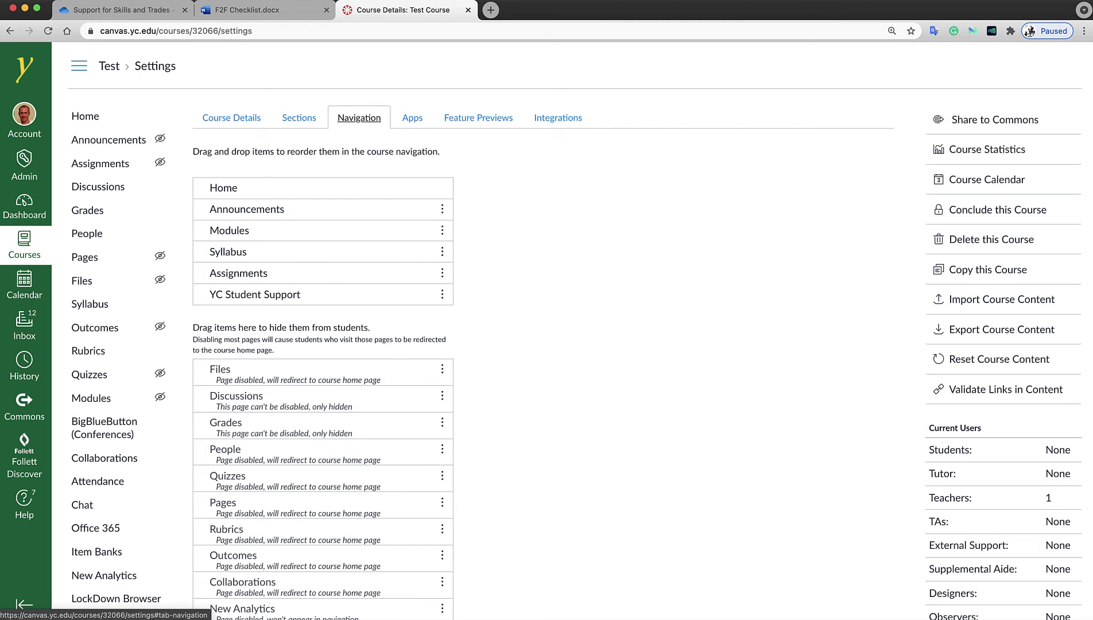
key(super+Tab)
key(super+Tab)
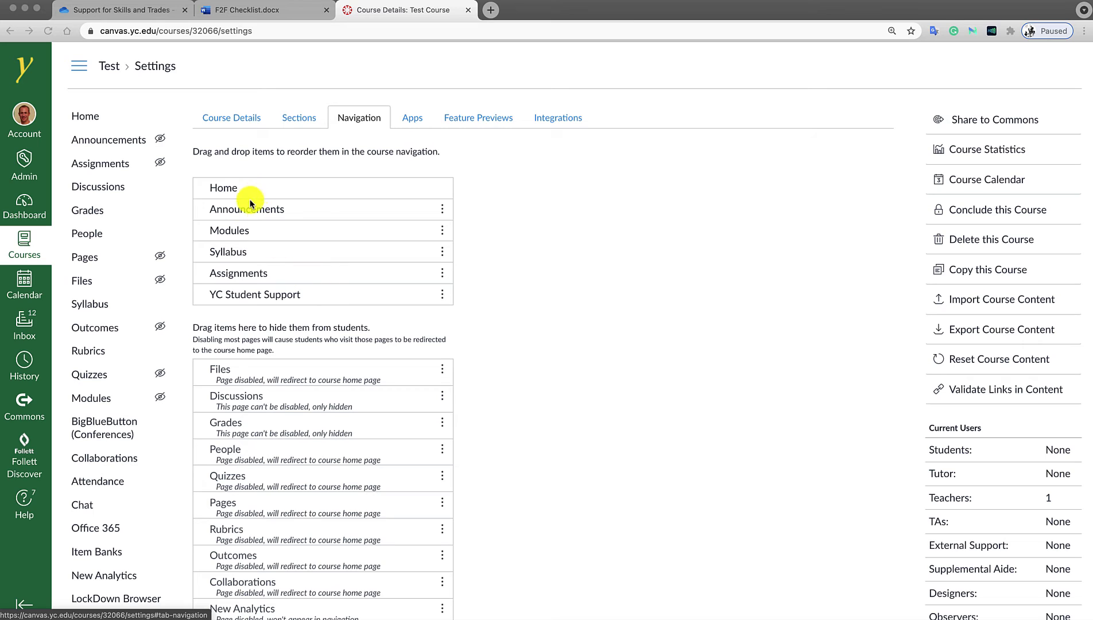
click(225, 247)
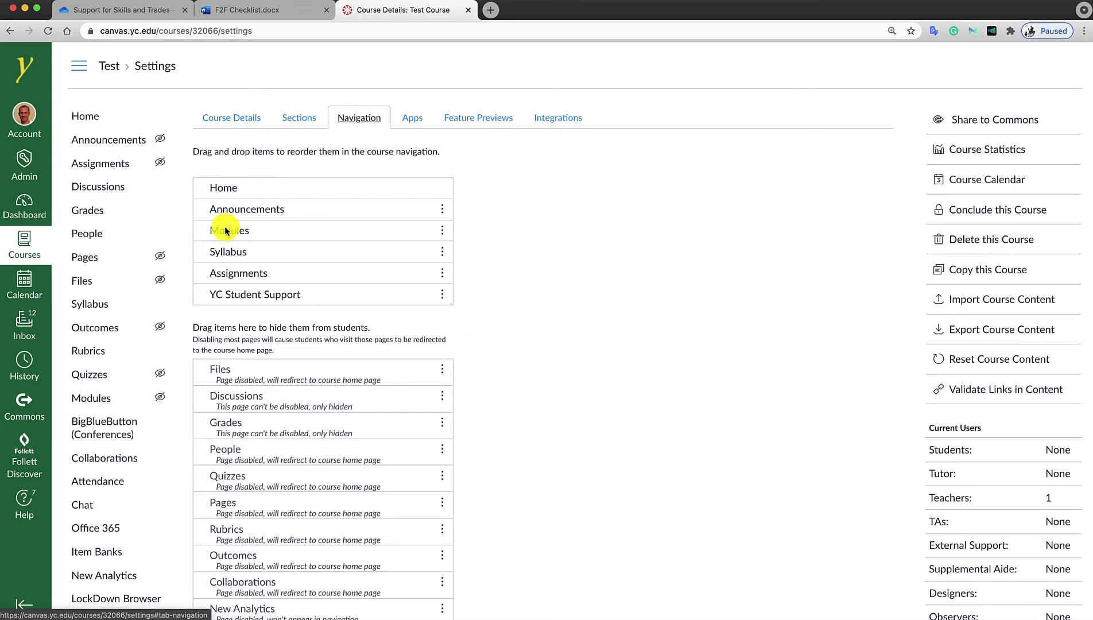
Place Syllabus above Modules, replace Assignments with Grades above YC Student Support in the visible items, and save the course navigation.
drag(281, 252, 276, 231)
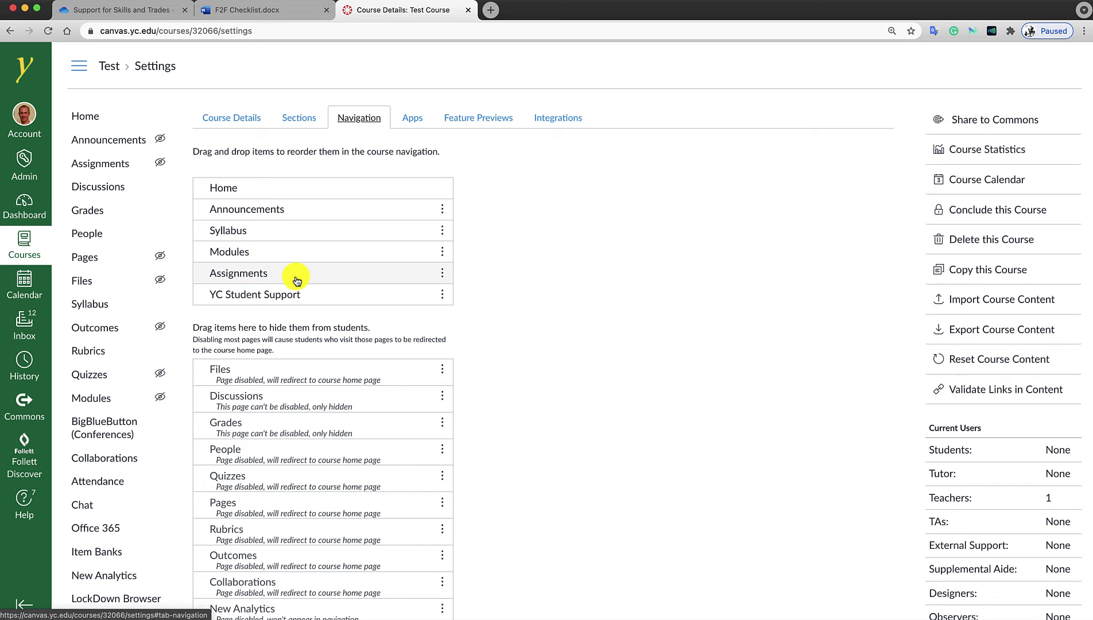
drag(295, 277, 230, 298)
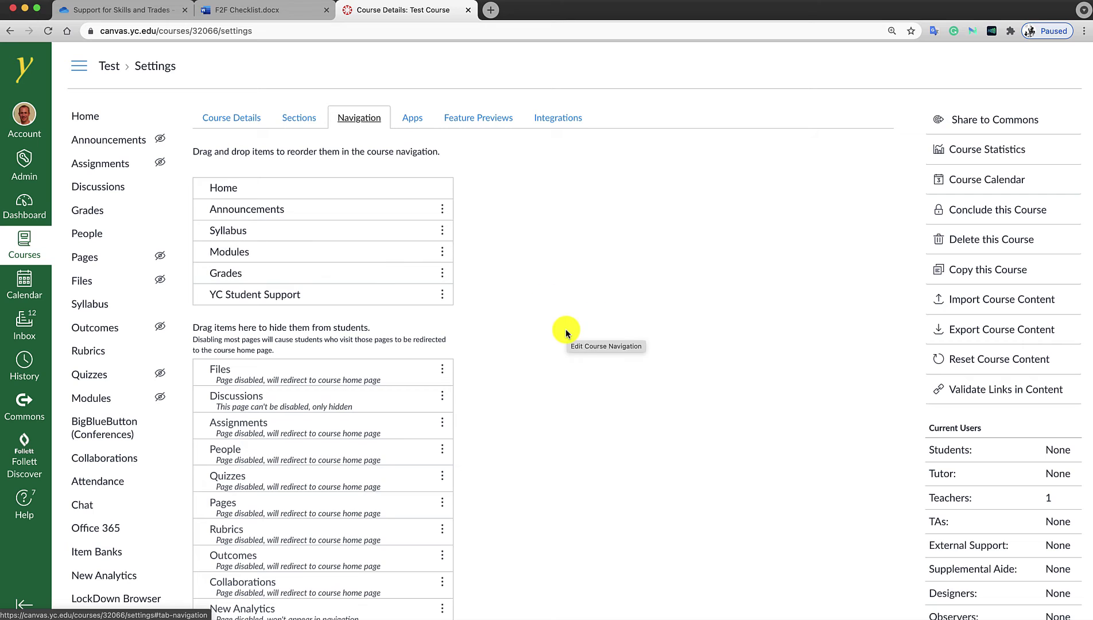
scroll(566, 333, down, 10)
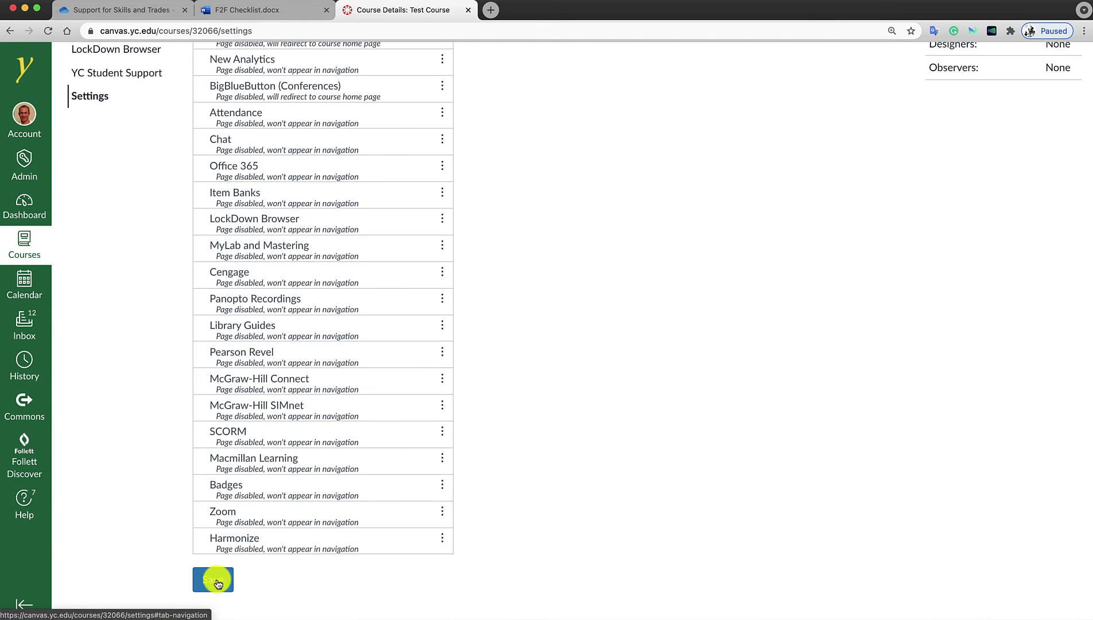
click(215, 579)
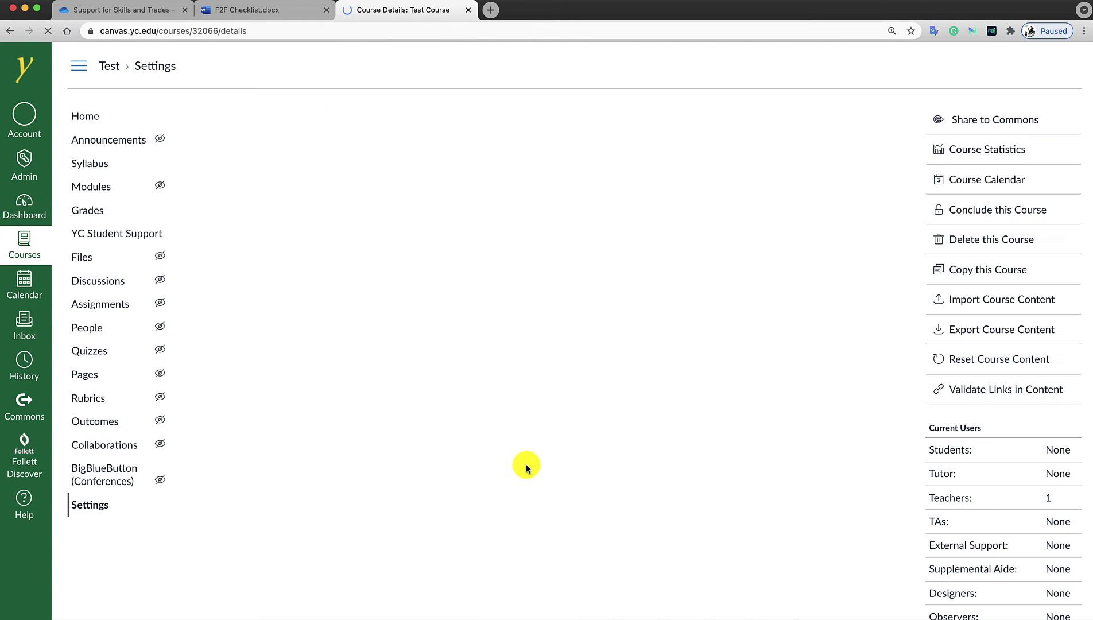
Create and save an announcement titled "Test" with the body text "Test", posted to all sections.
click(95, 117)
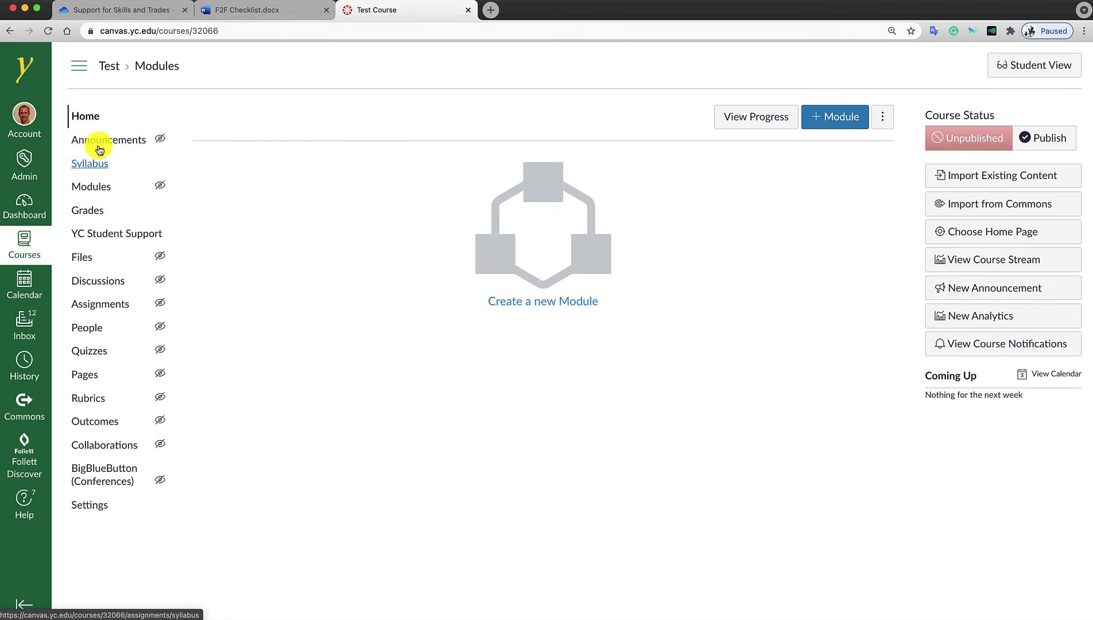
click(138, 142)
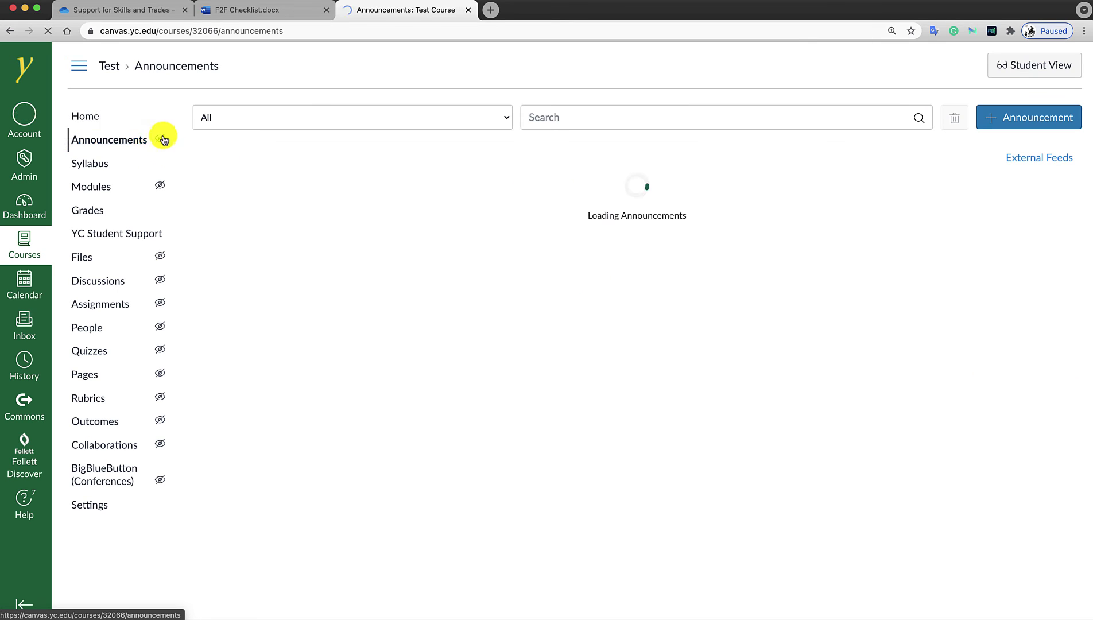
click(1001, 117)
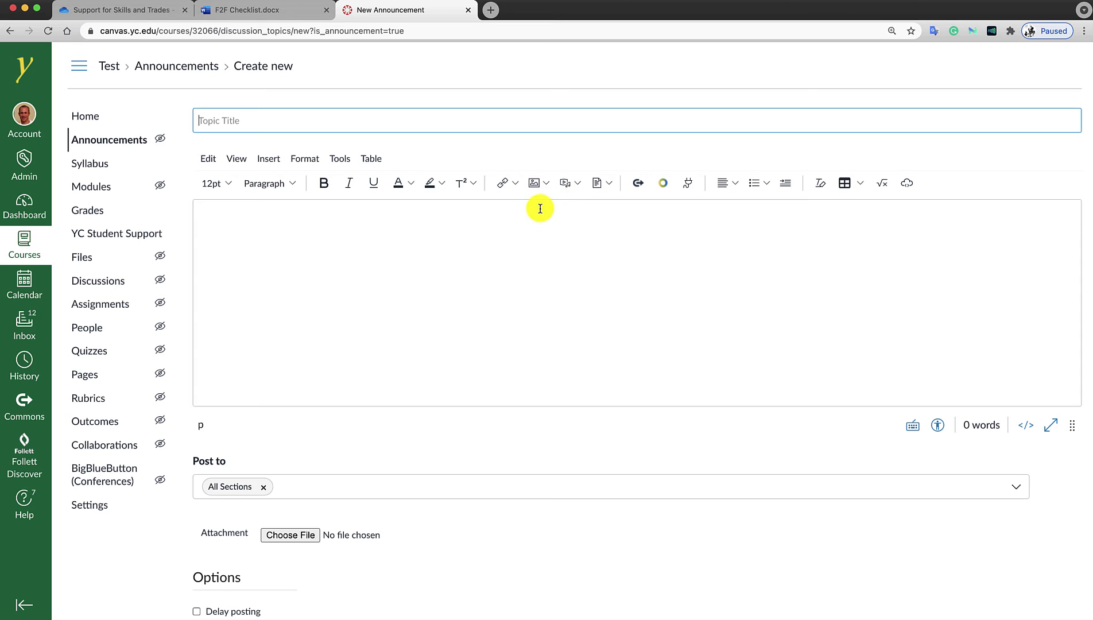
click(442, 115)
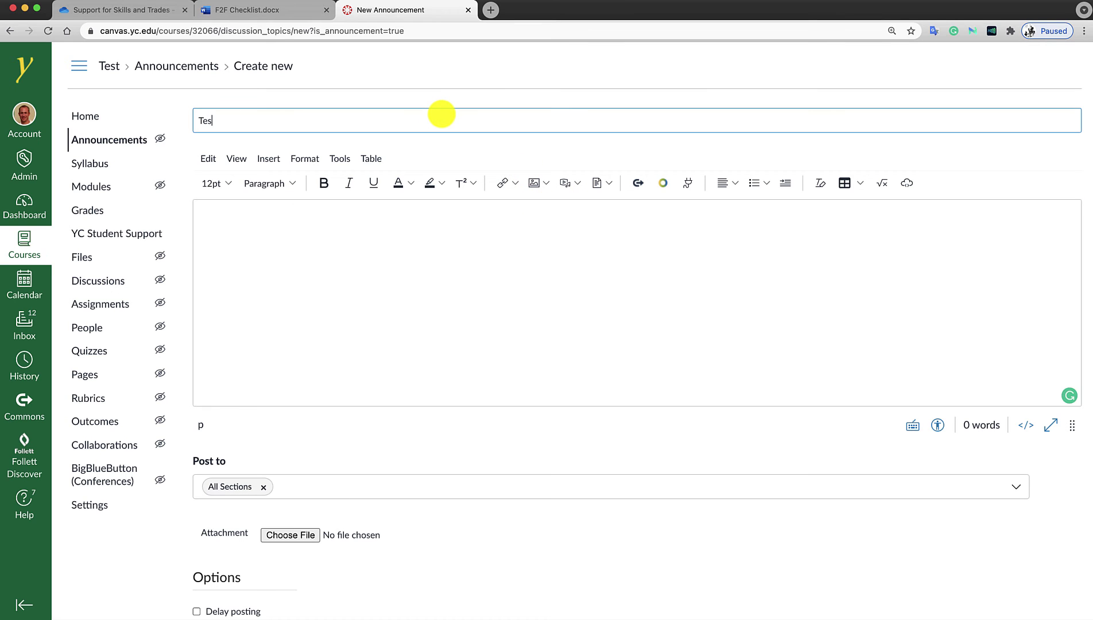
click(414, 222)
text(Tes)
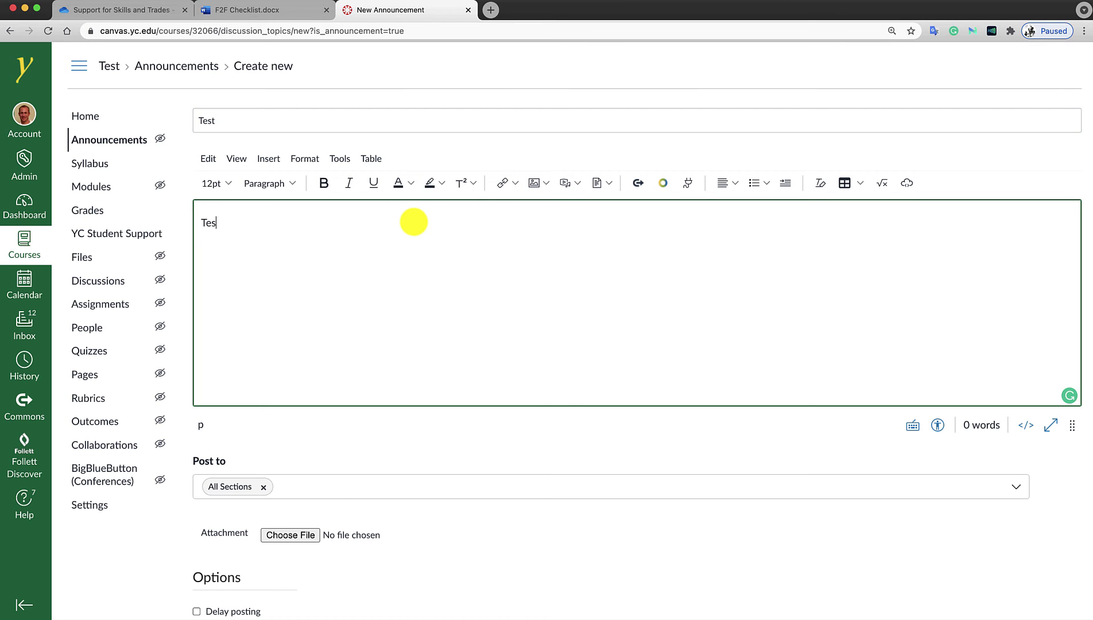
text(t)
scroll(976, 516, down, 3)
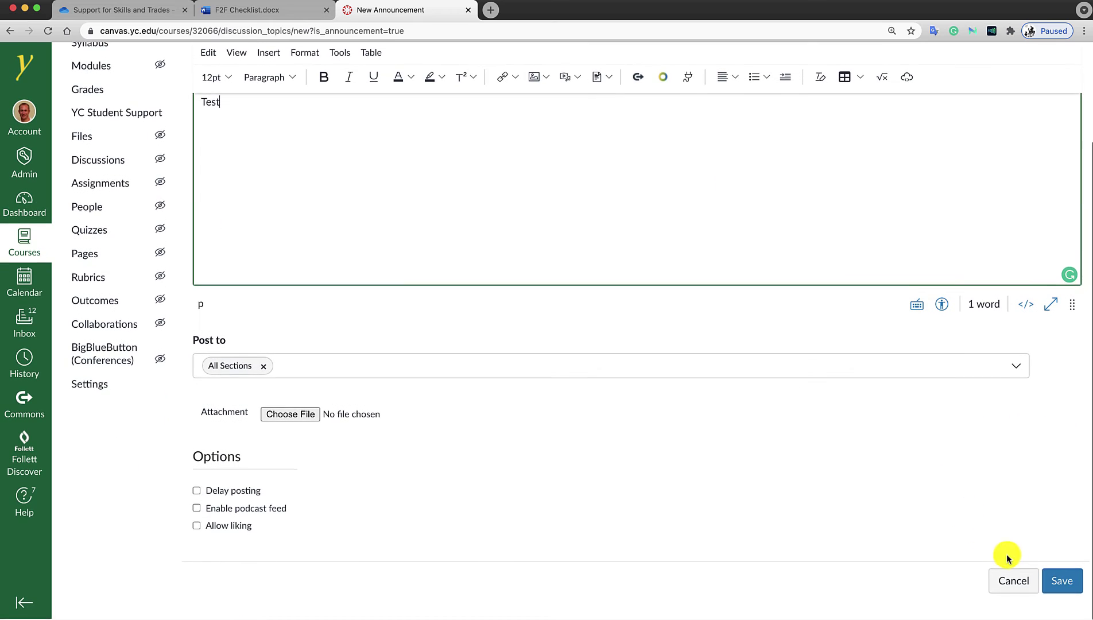
click(1062, 584)
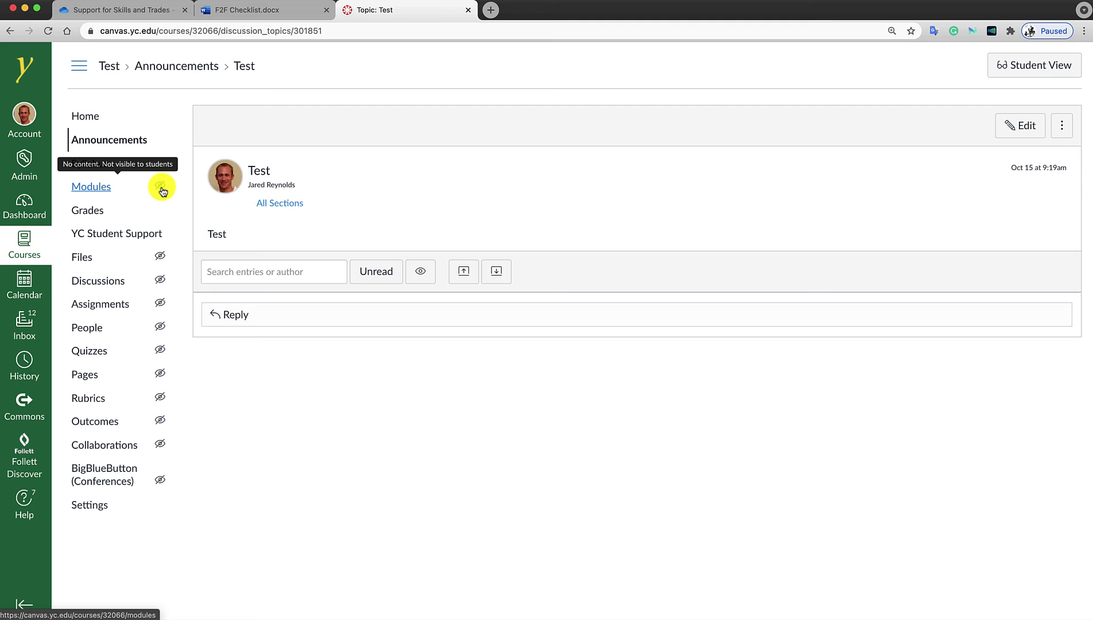
Add a course module named "Test" and publish it.
click(81, 190)
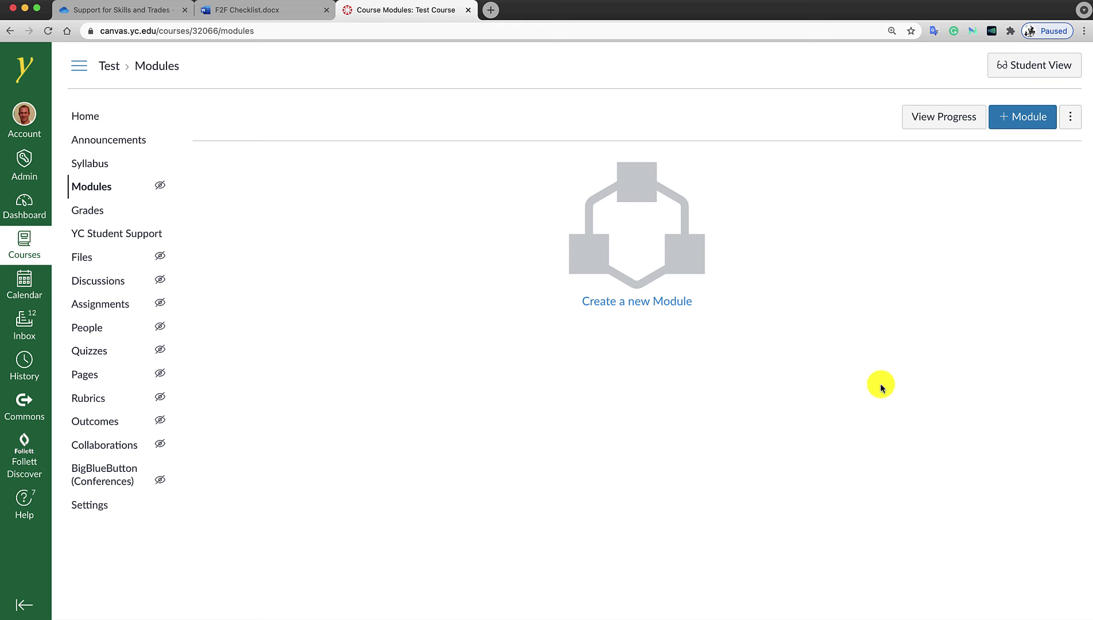
click(1017, 116)
click(490, 270)
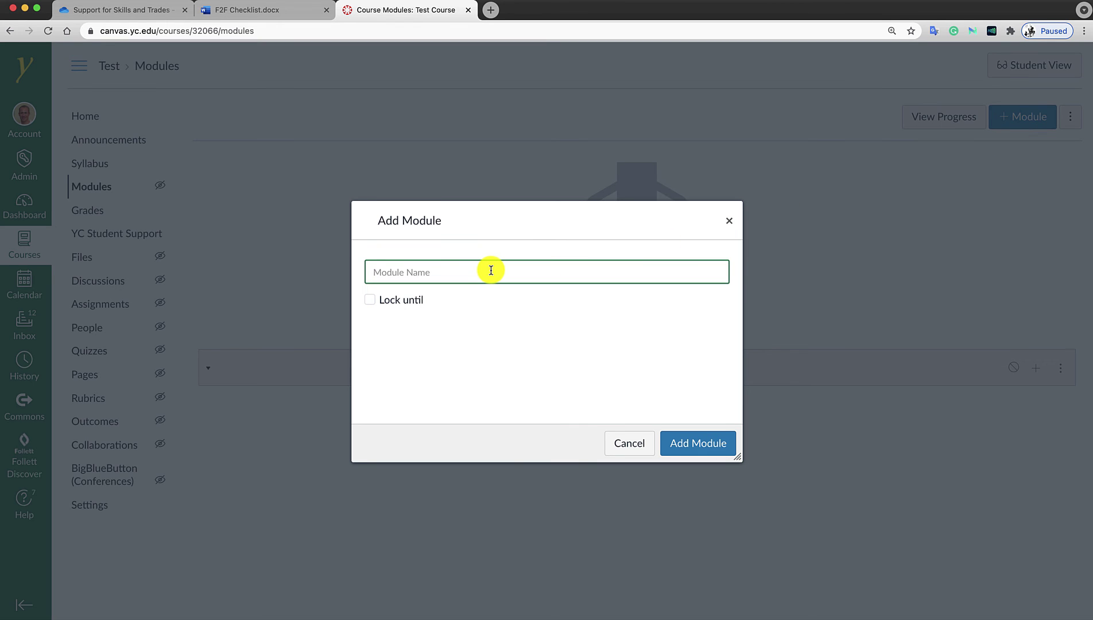
click(677, 442)
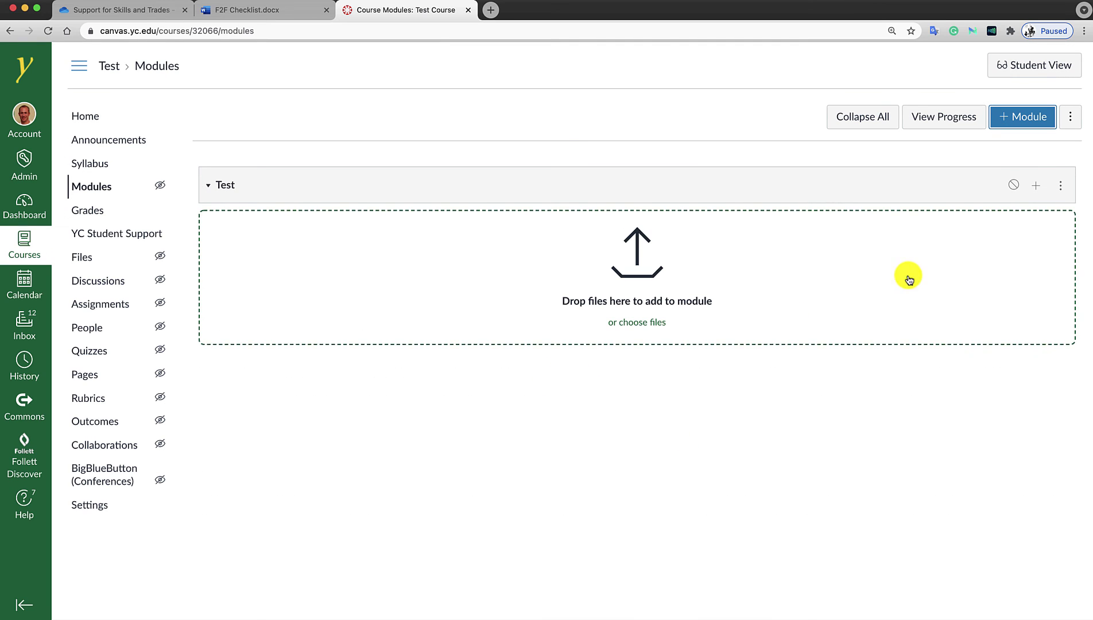
click(1013, 184)
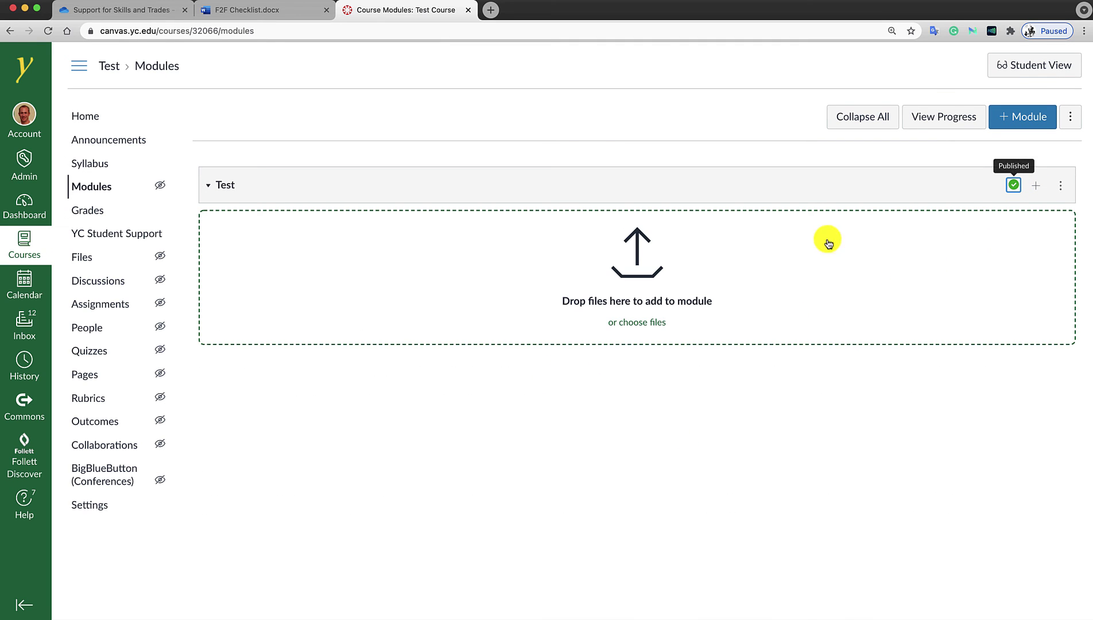
Add a new page named "Test" to the Test module without indentation and publish the page.
click(1035, 186)
click(428, 225)
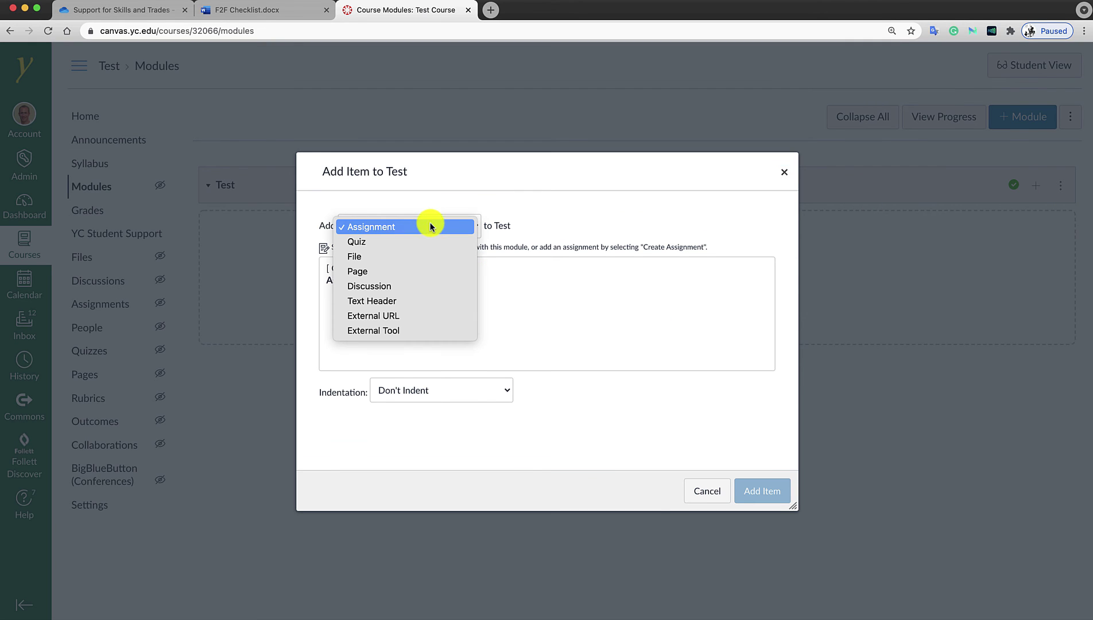
click(385, 272)
click(366, 269)
click(402, 388)
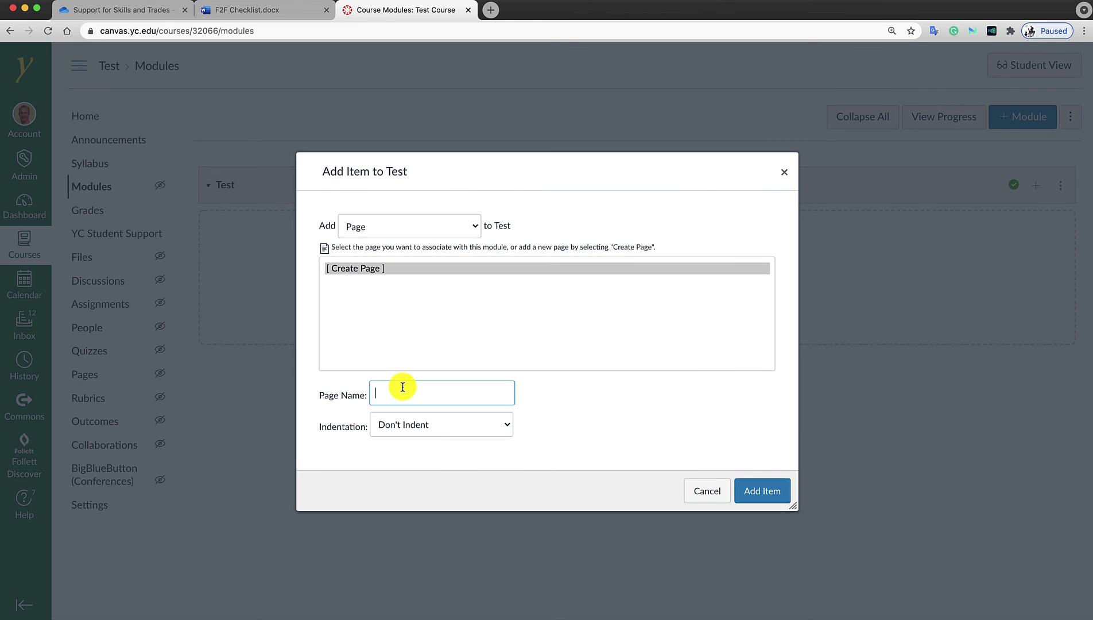
click(766, 492)
click(1035, 221)
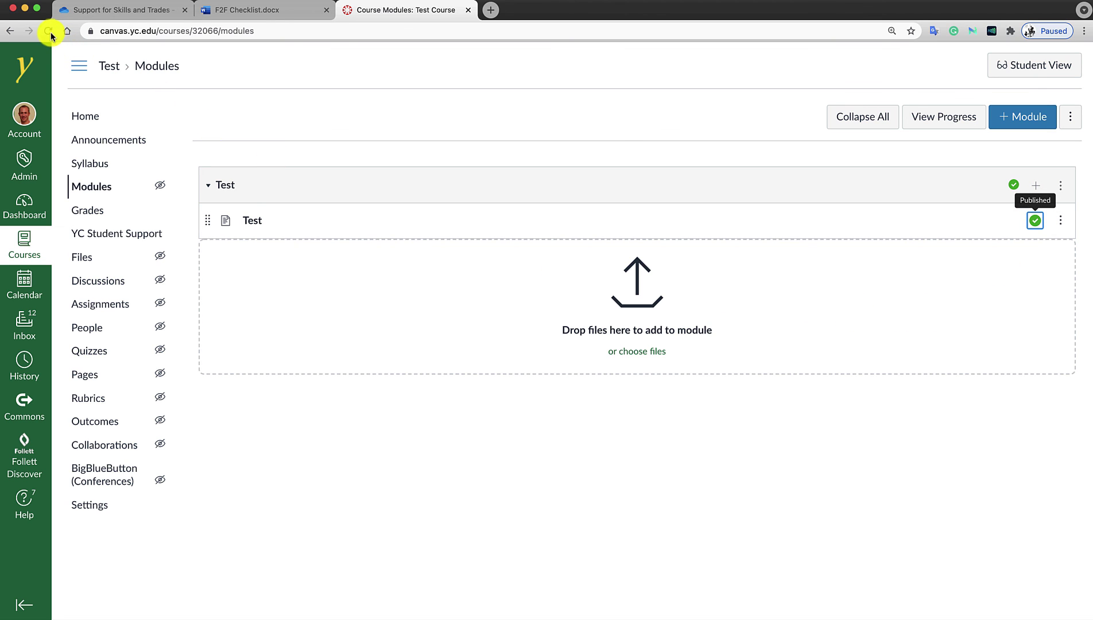
click(250, 221)
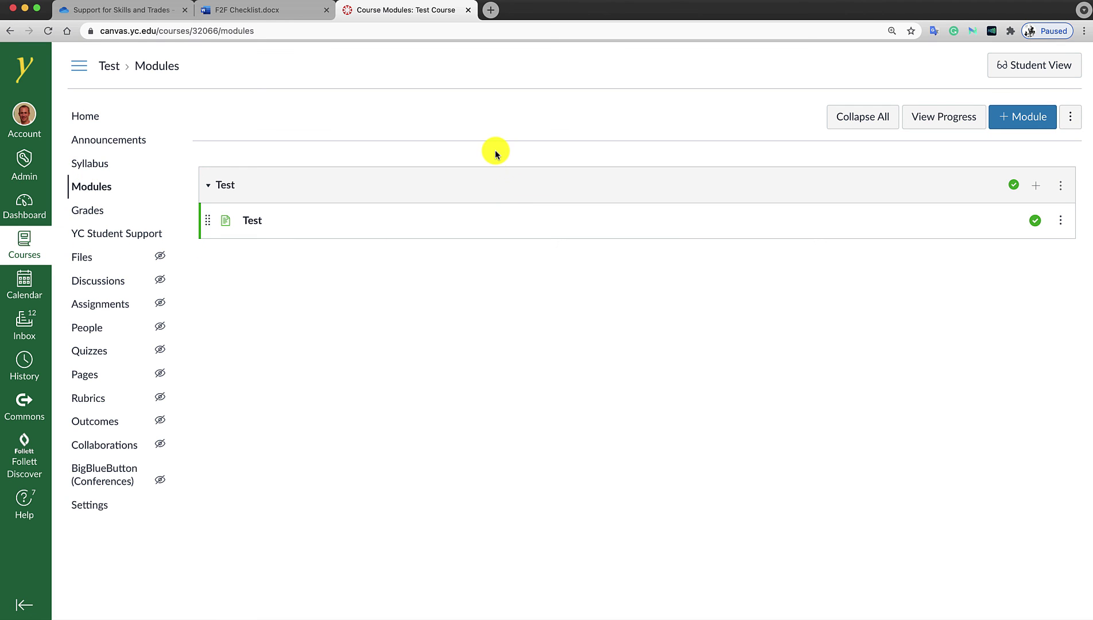
Check the course navigation and the Test module in Student View, return to the instructor view, and request Student View again.
click(1032, 75)
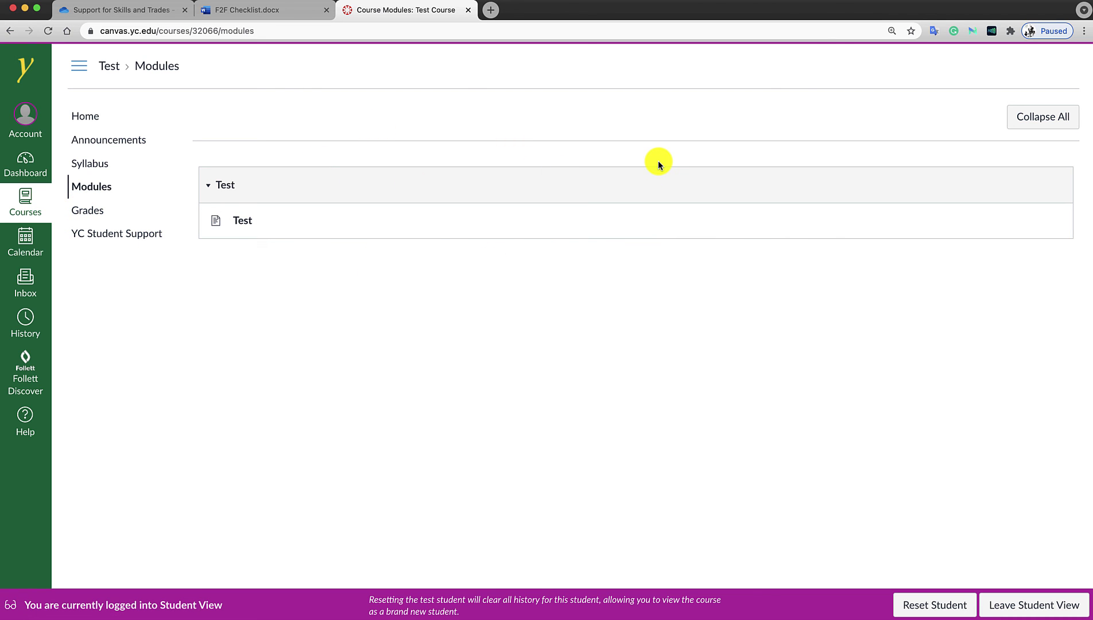
click(1016, 598)
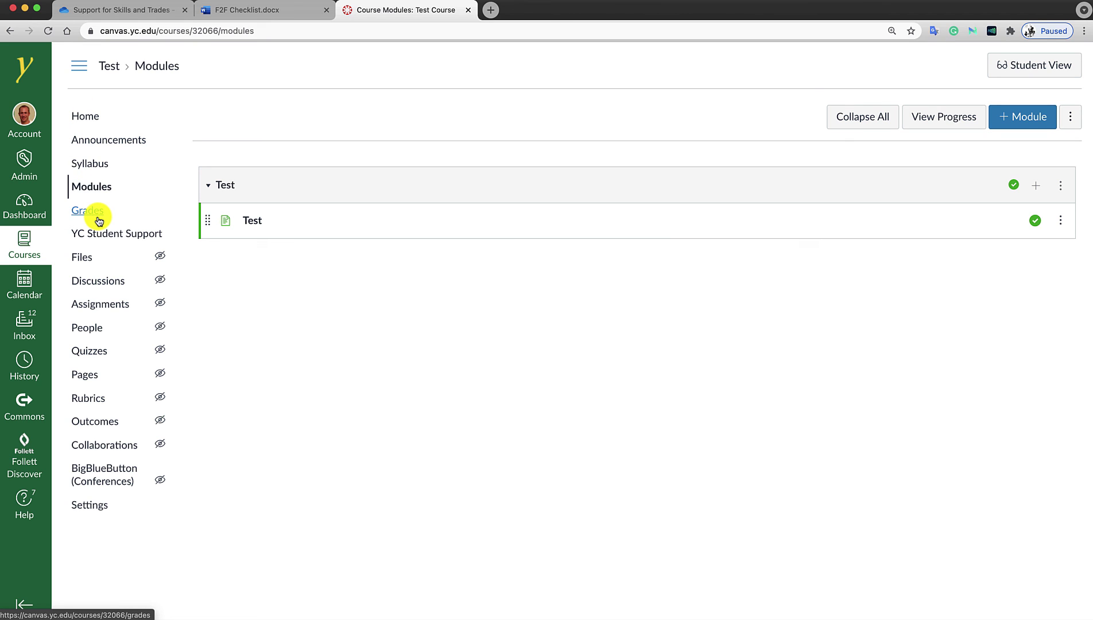
click(1058, 81)
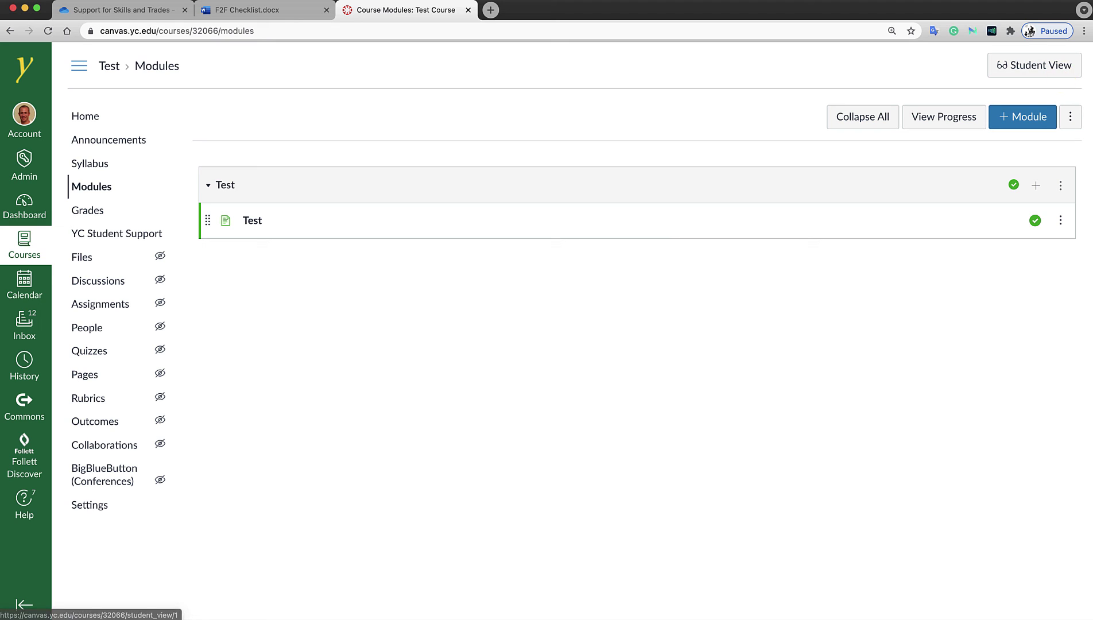